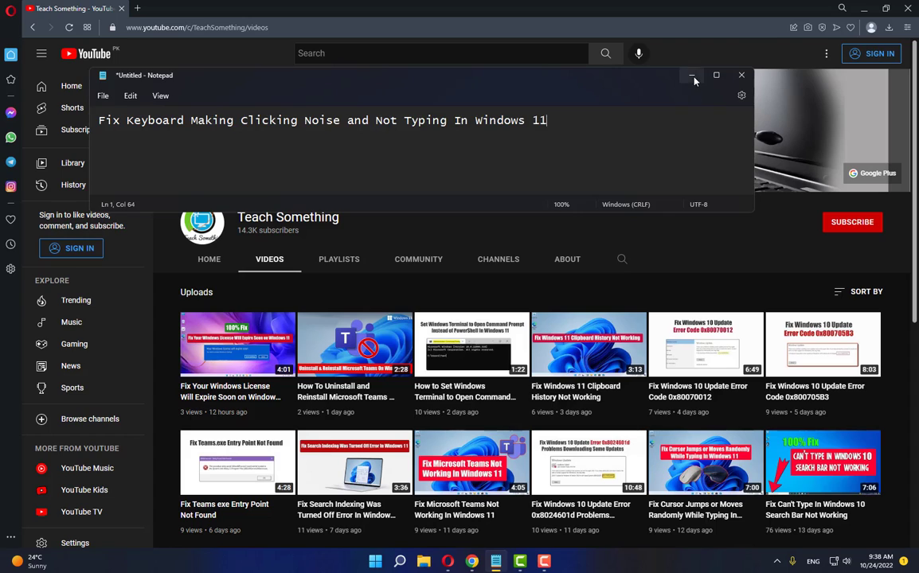
Minimize the Notepad note and open the Other troubleshooters page of the Windows system settings
left_click(691, 75)
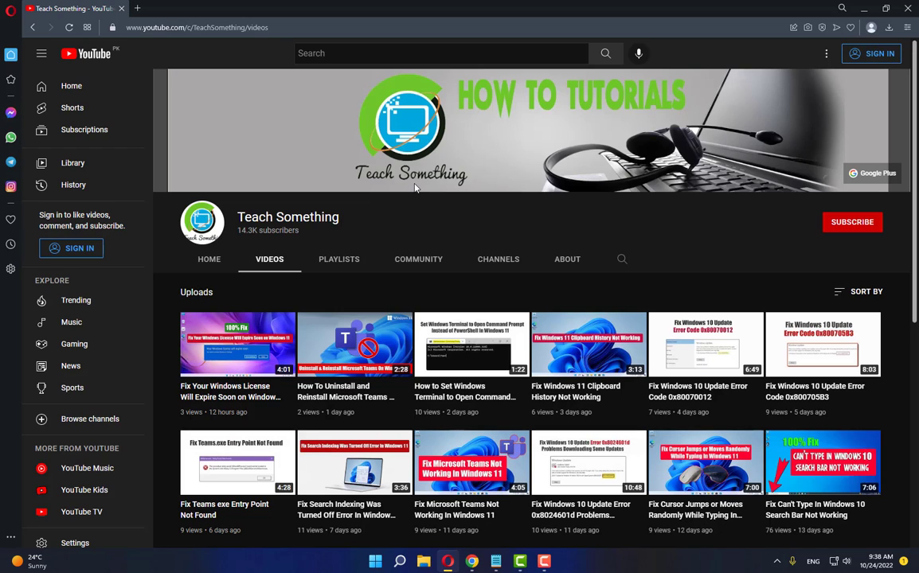
left_click(375, 564)
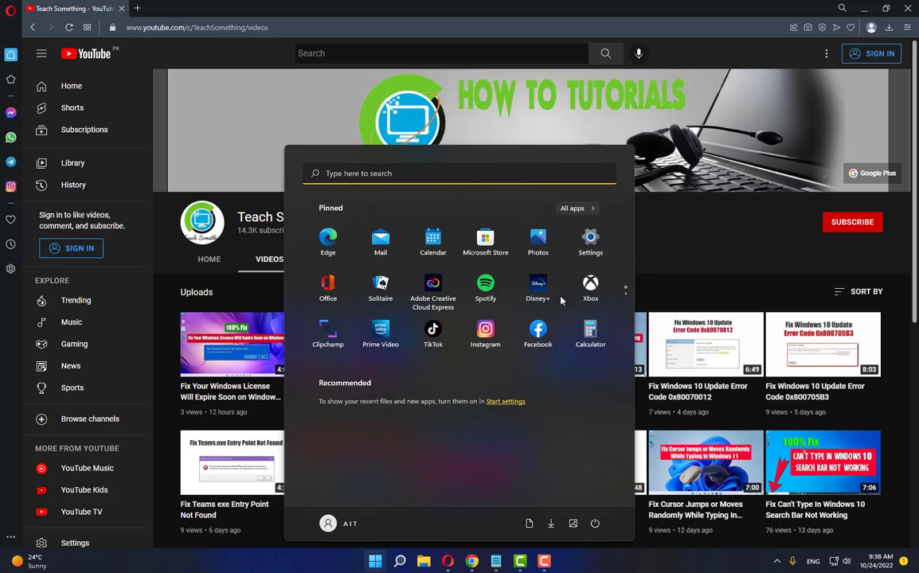
left_click(589, 239)
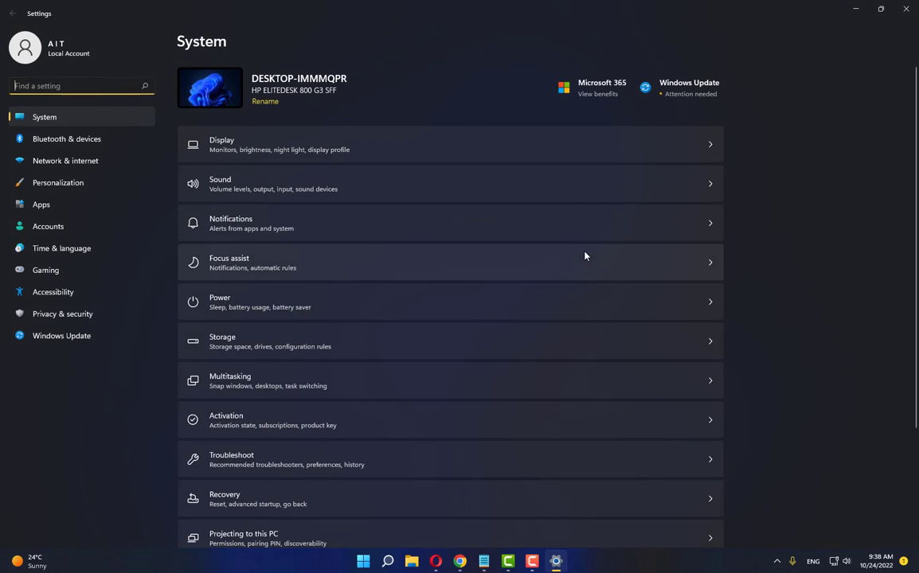
left_click(266, 467)
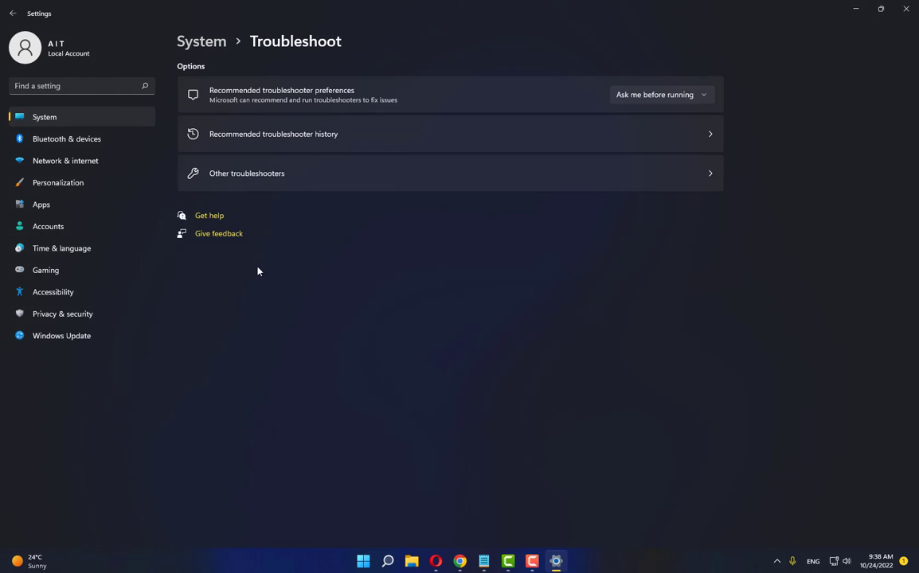
left_click(271, 185)
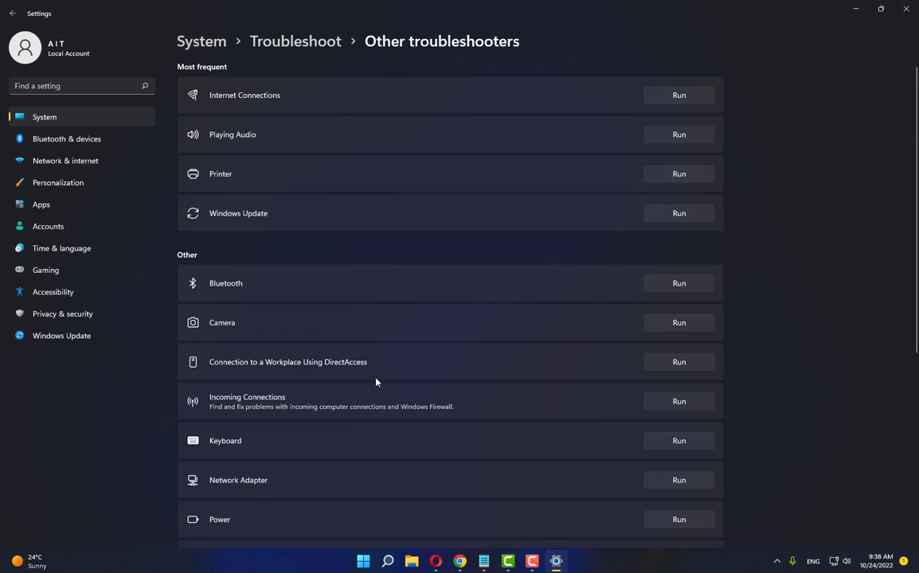
Run the Keyboard troubleshooter, and close it and the Settings window
left_click(689, 448)
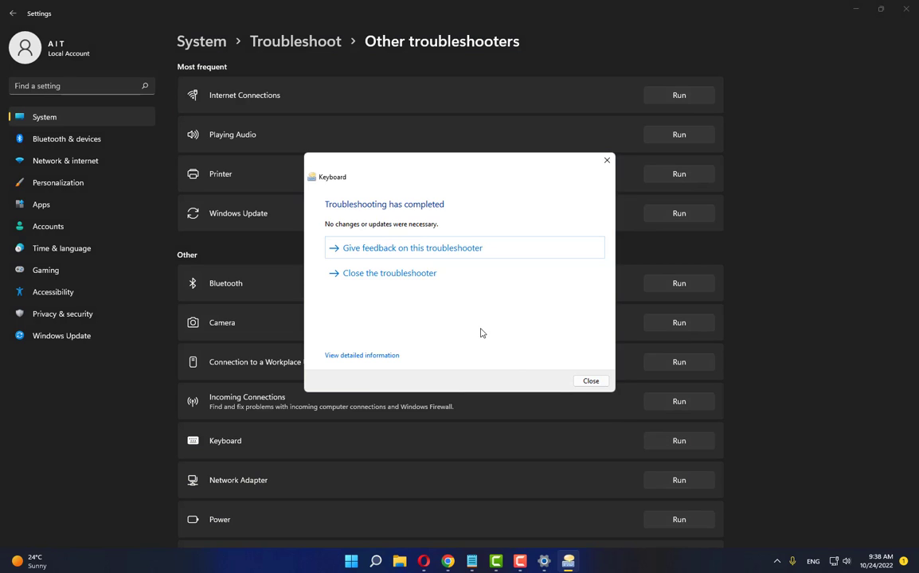
left_click(589, 380)
left_click(905, 8)
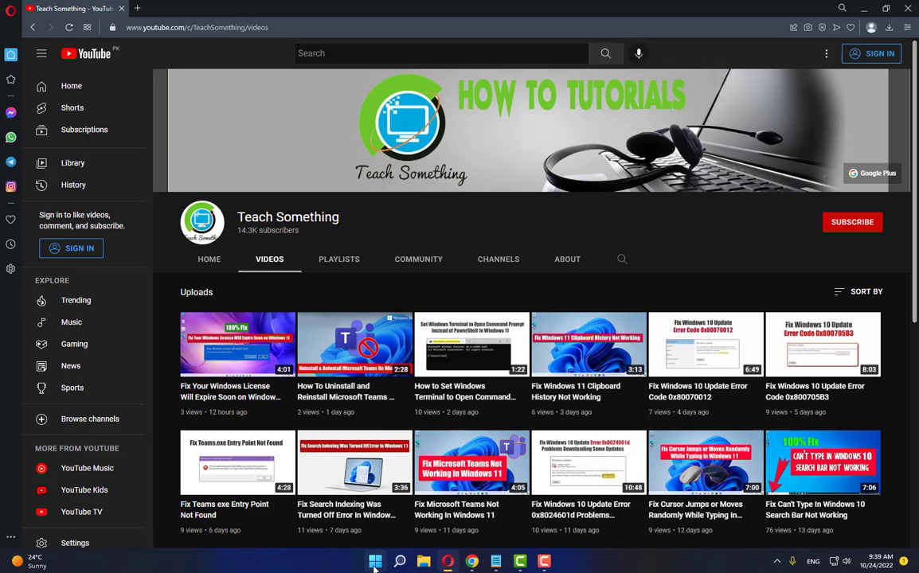
Reopen Windows Settings and go to the Keyboard page of the Accessibility settings
key("super")
left_click(589, 239)
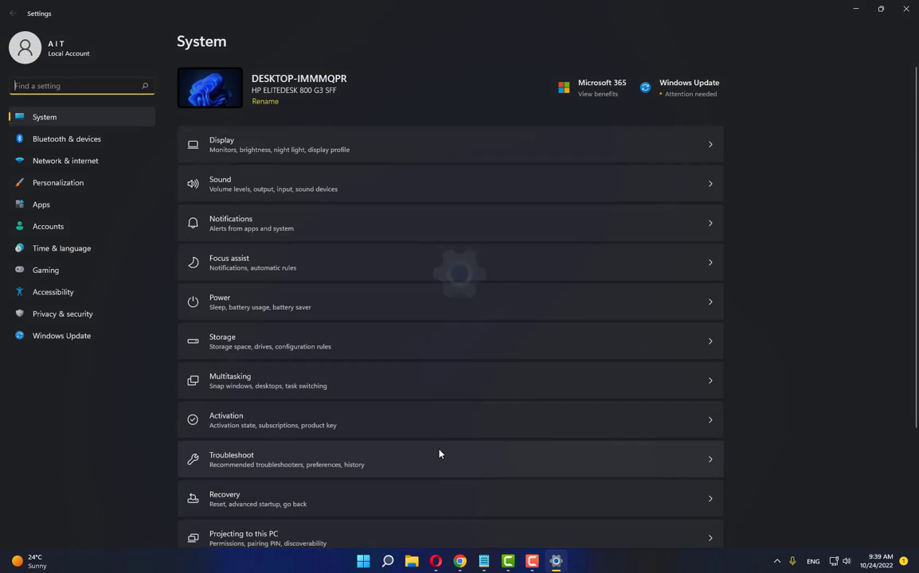
left_click(64, 299)
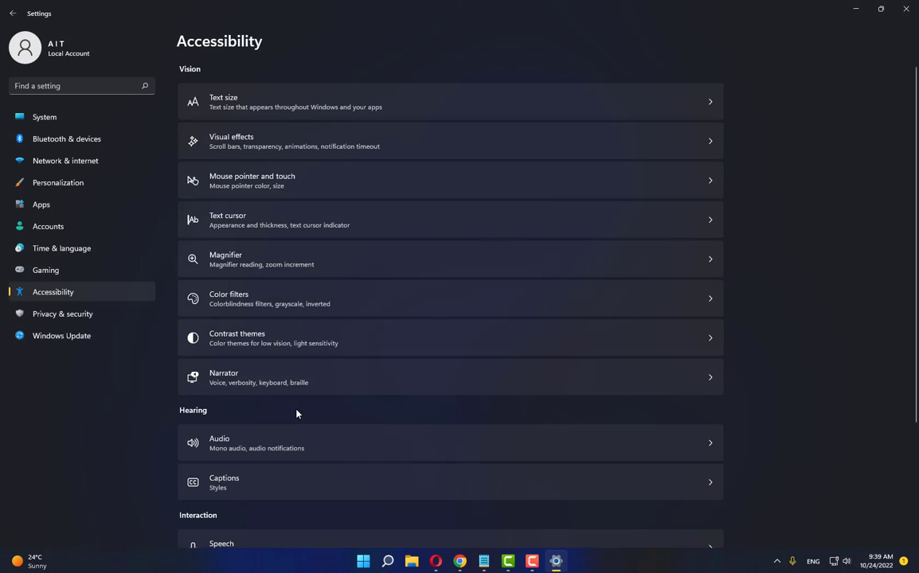
scroll(296, 413, "down", 2)
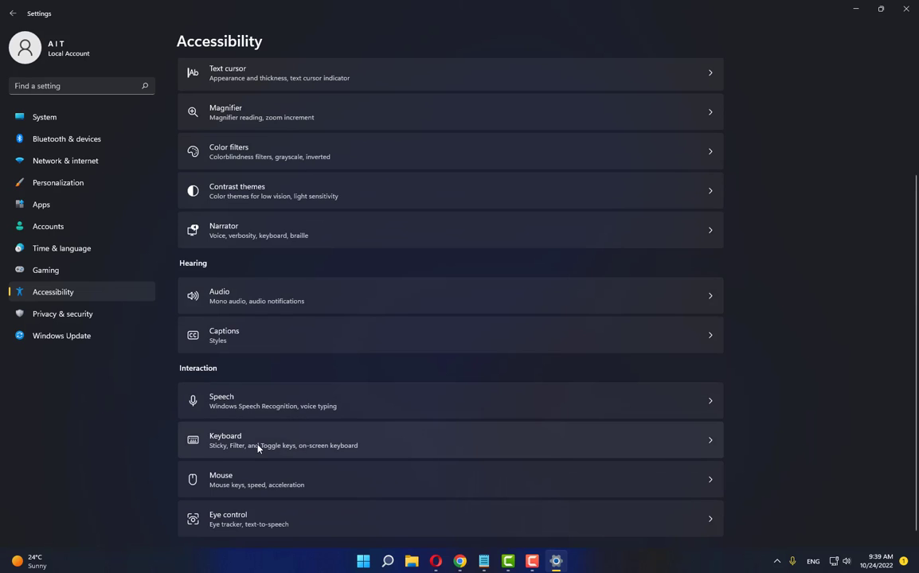
left_click(281, 442)
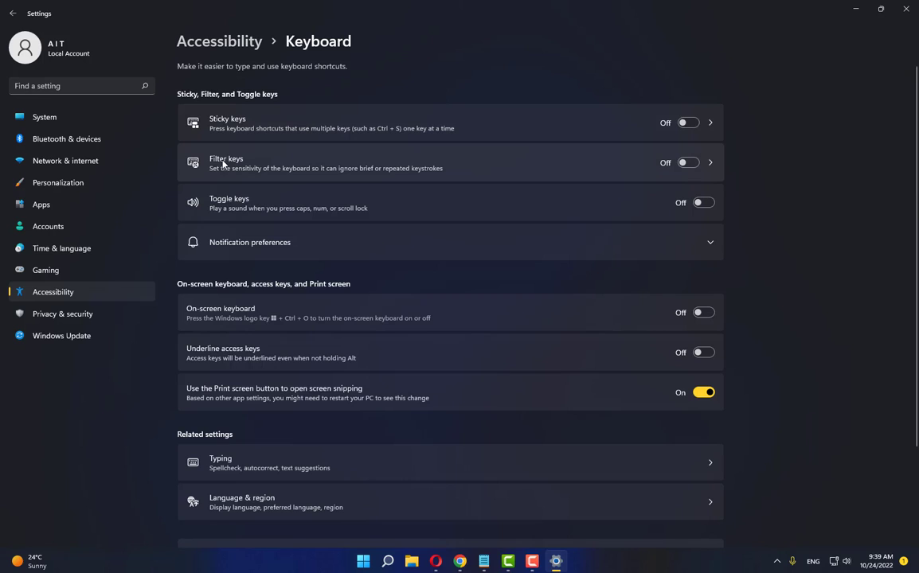
Switch Sticky keys and Filter keys on and back off, and close Settings
left_click(687, 123)
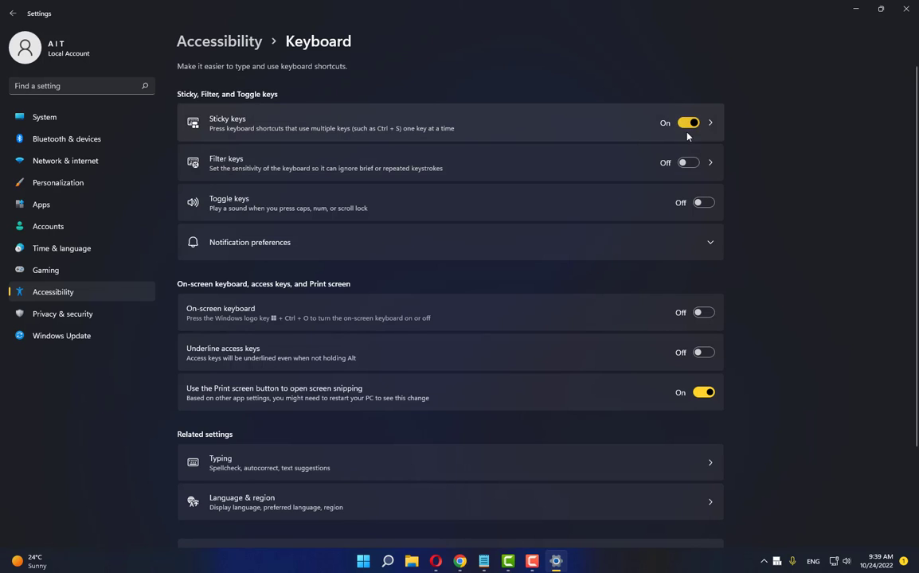
left_click(687, 124)
left_click(684, 164)
left_click(685, 164)
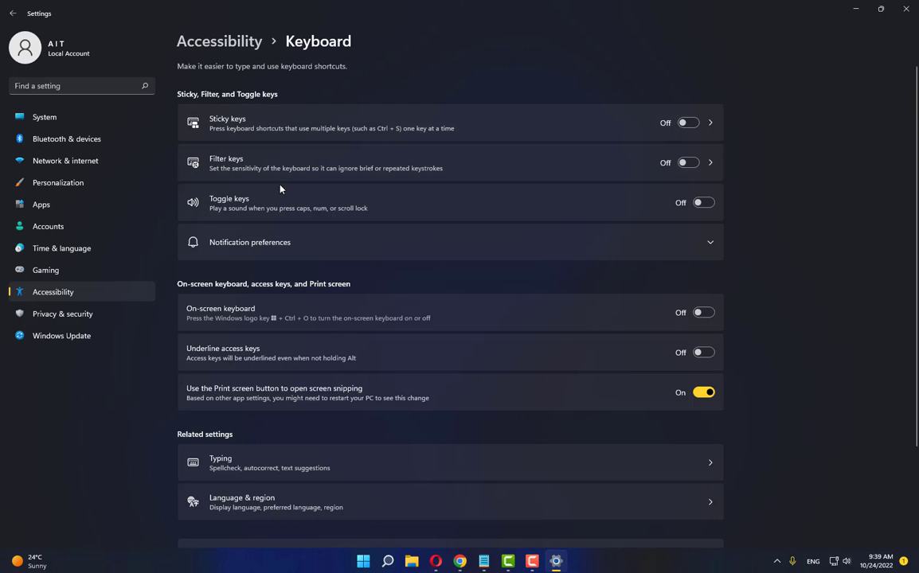
left_click(908, 15)
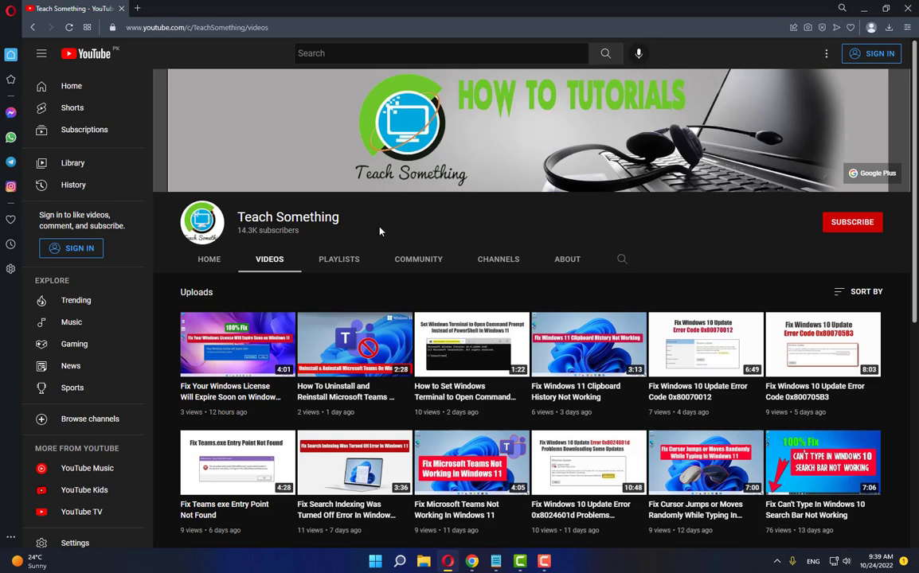
Search for Control Panel and open "Make the keyboard easier to use" in the Ease of Access Center
key("super+s")
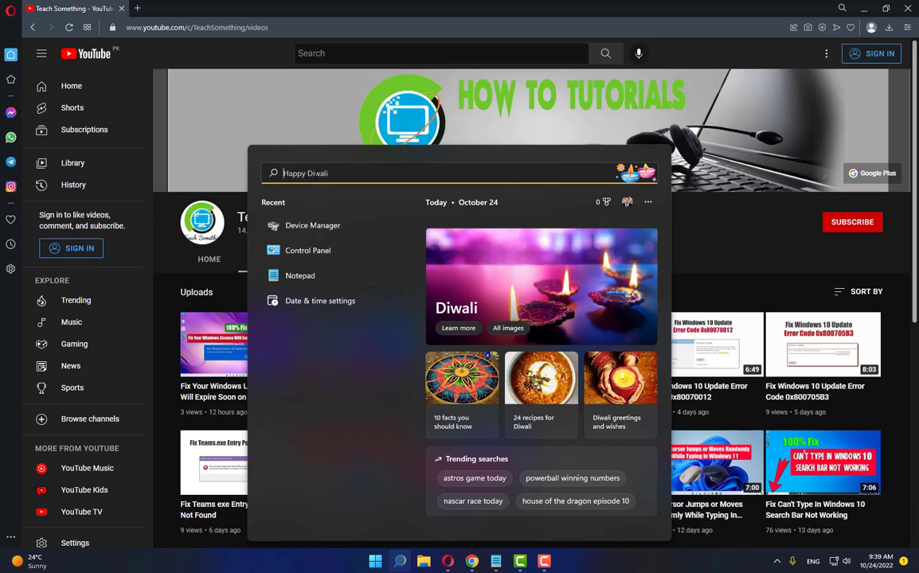
type("Control")
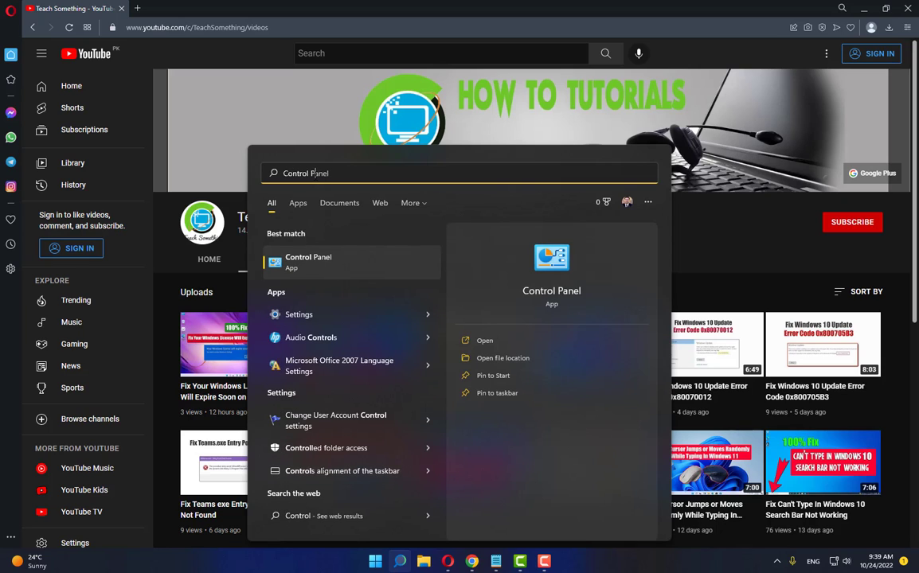
type(" Panel")
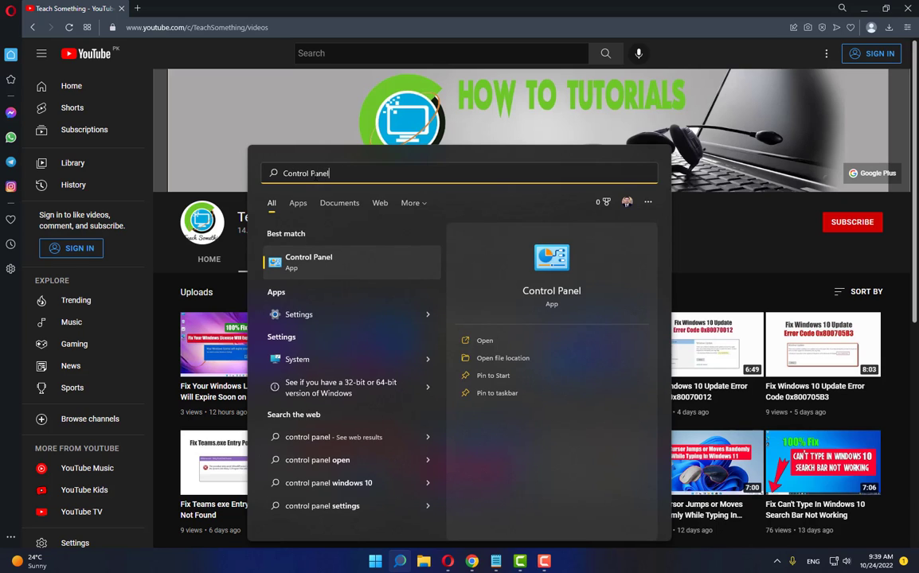
left_click(334, 261)
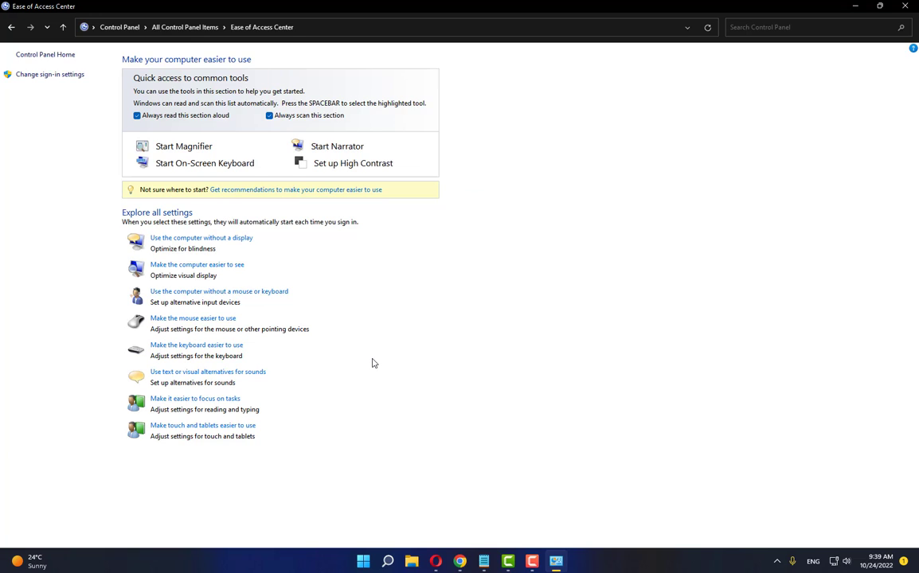
left_click(236, 349)
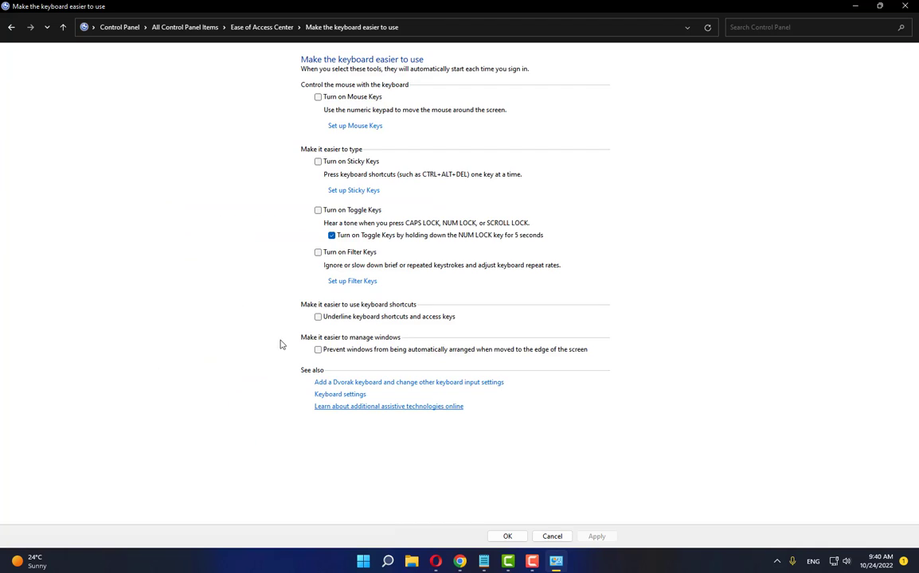
Disable turning on Toggle Keys by holding NUM LOCK, keep Mouse Keys and Sticky Keys off, apply the settings, and close Control Panel
left_click(318, 97)
left_click(319, 163)
left_click(319, 98)
left_click(319, 163)
left_click(332, 235)
left_click(605, 538)
left_click(507, 536)
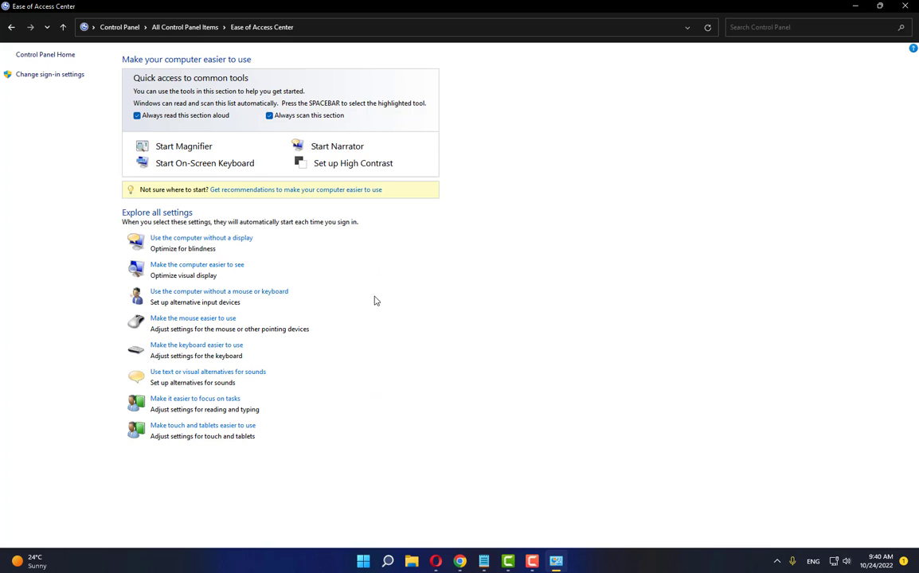
left_click(905, 6)
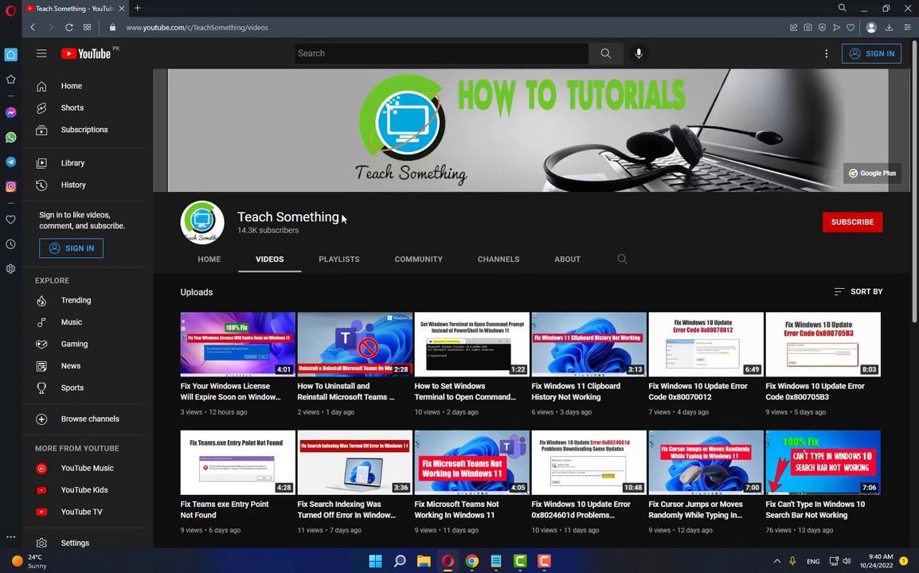
Search Windows for Device Manager and open it
left_click(400, 561)
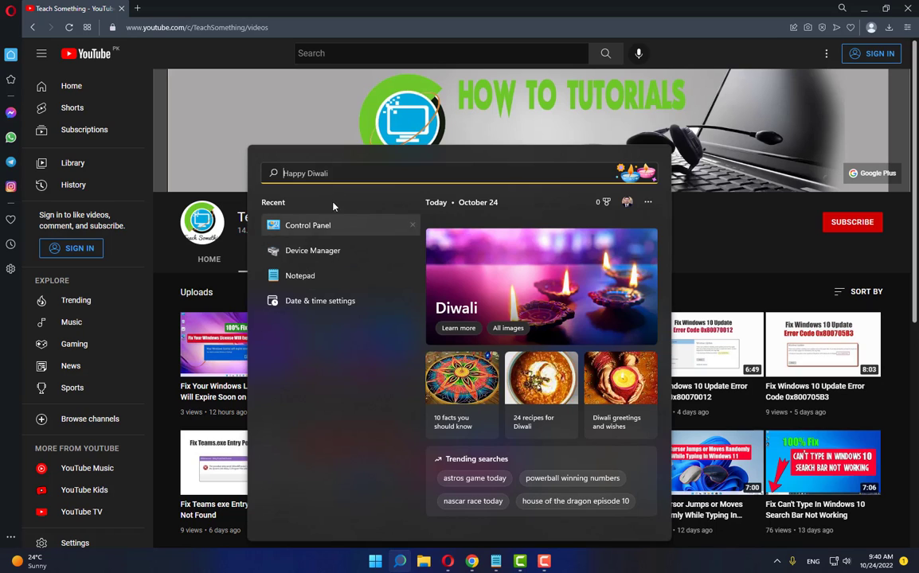
type("De")
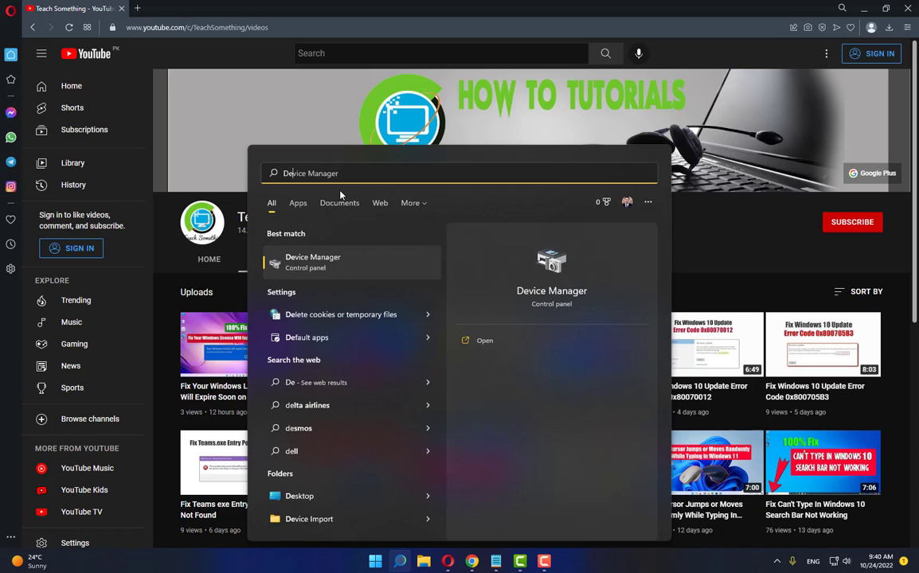
type("vice Manager")
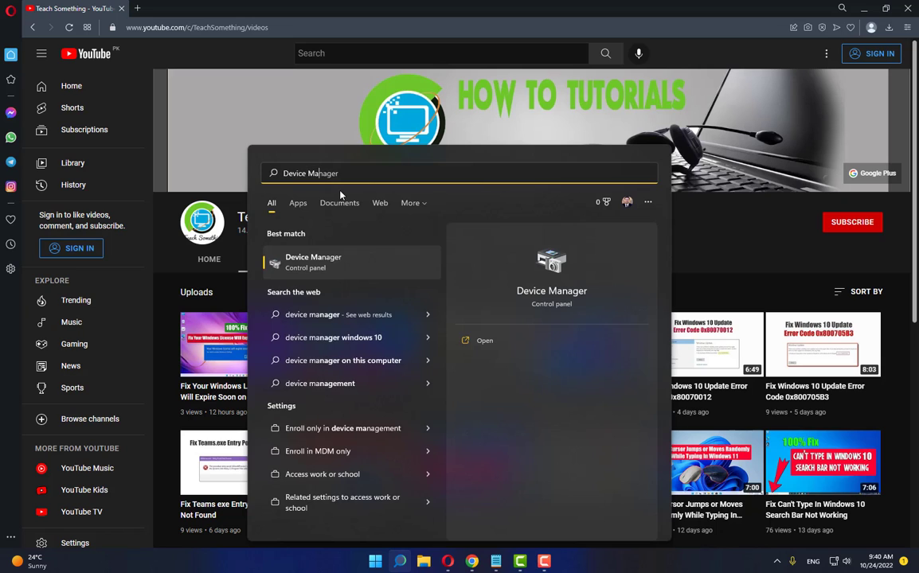
left_click(314, 261)
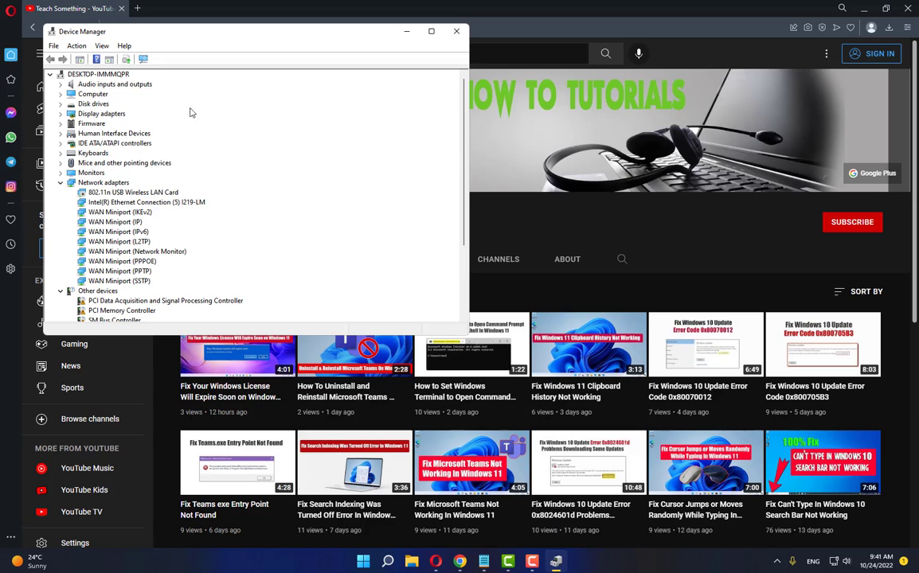
Collapse Network adapters and Other devices, reposition the Device Manager window, and expand the Keyboards category
left_click(61, 182)
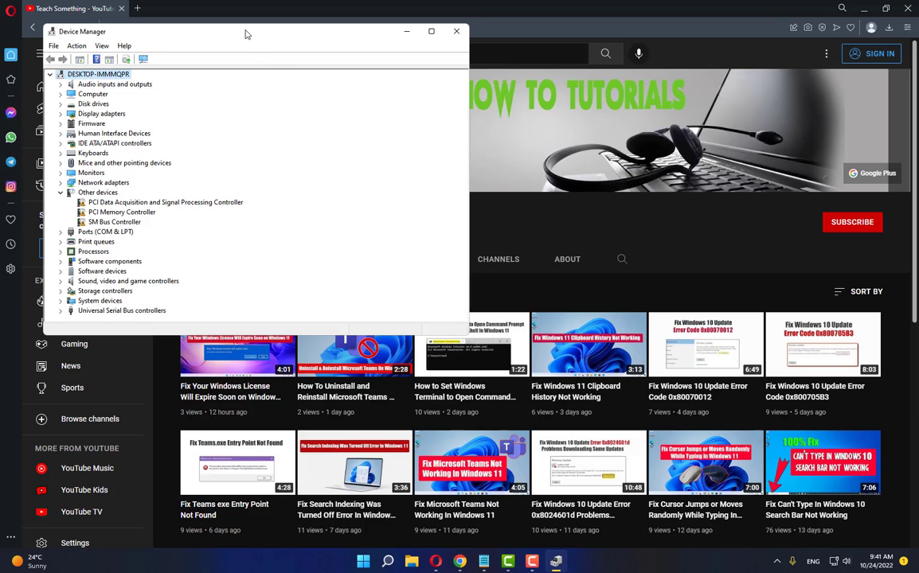
left_click_drag(246, 35, 370, 93)
left_click(208, 244)
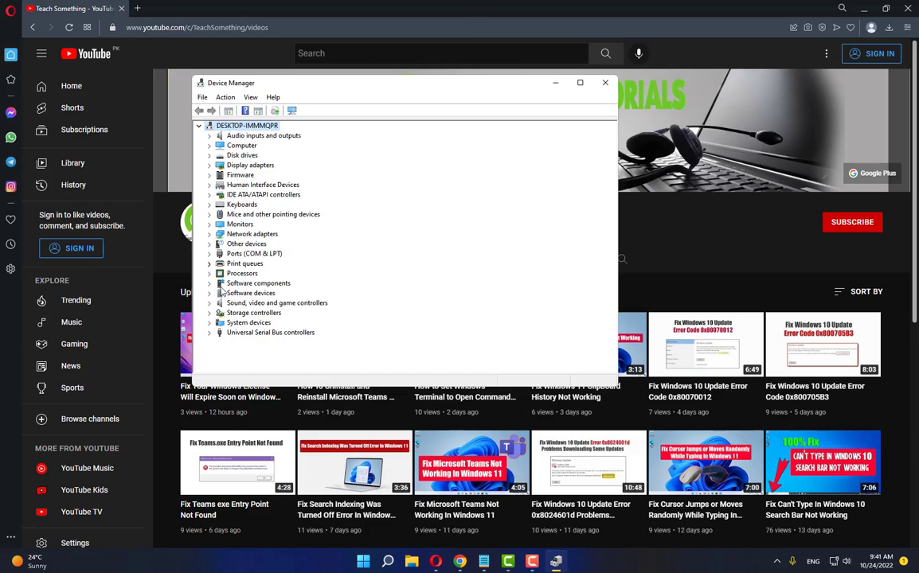
left_click(212, 206)
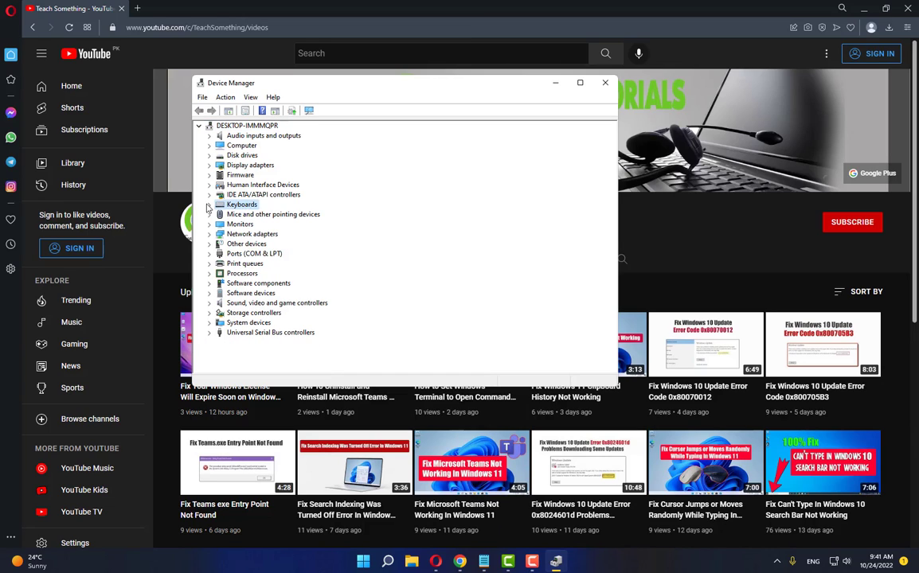
left_click(209, 204)
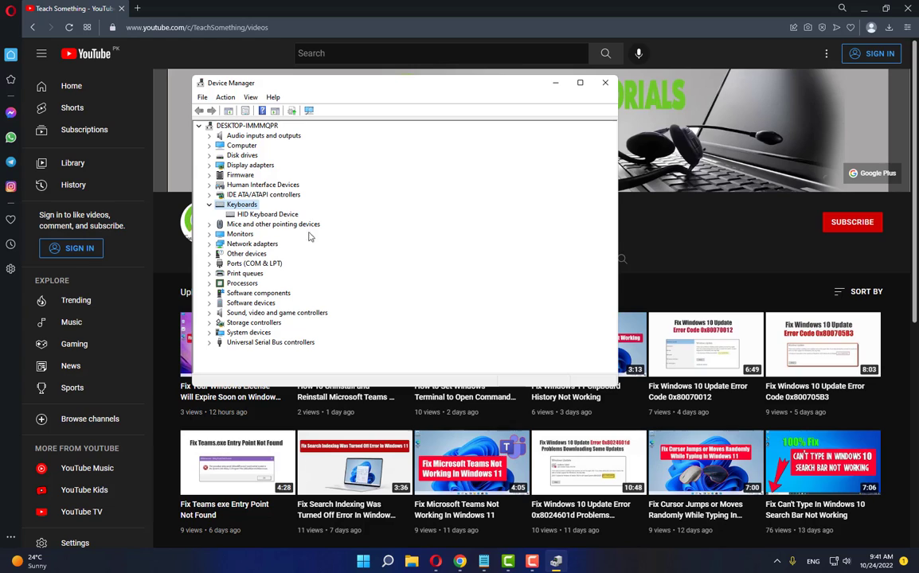
Search automatically for an updated HID Keyboard Device driver, and extend the search to Windows Update
left_click(262, 215)
right_click(264, 219)
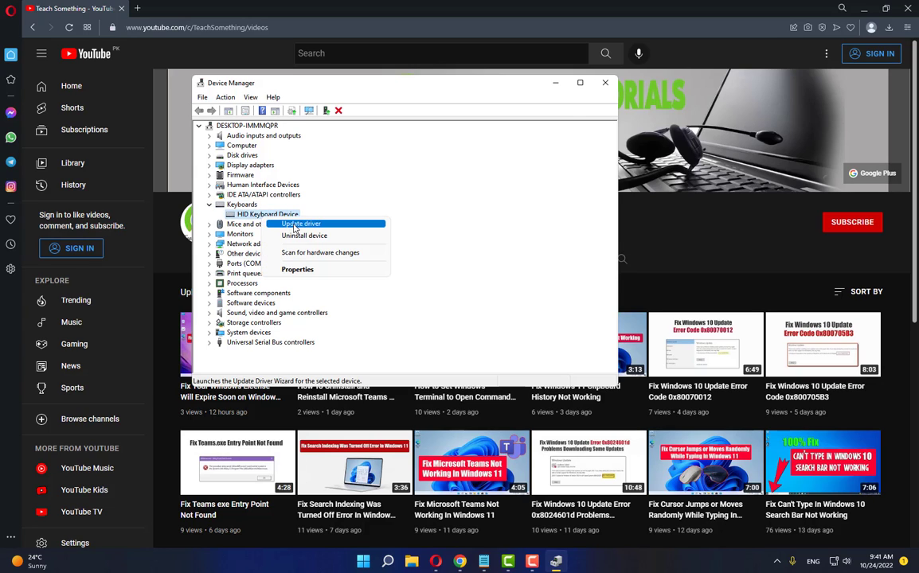
left_click(286, 224)
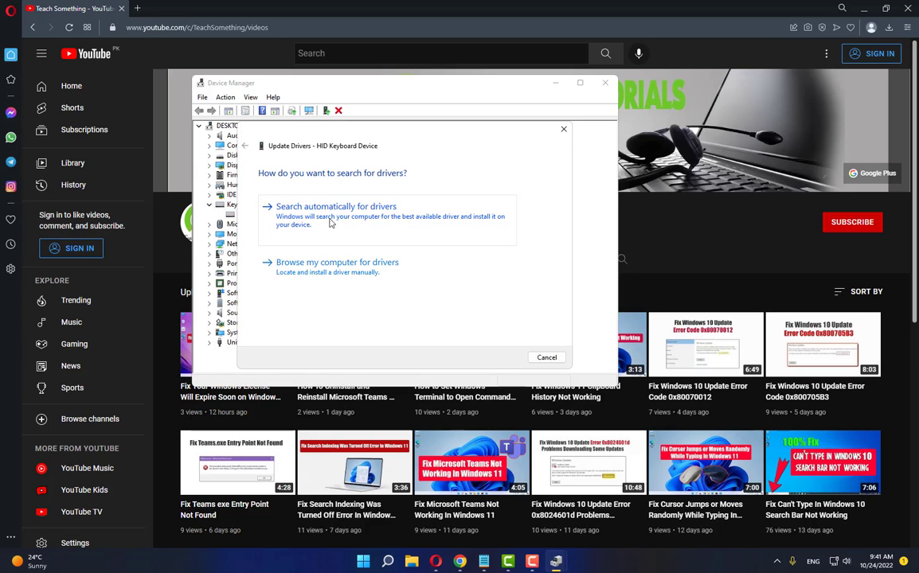
left_click(373, 217)
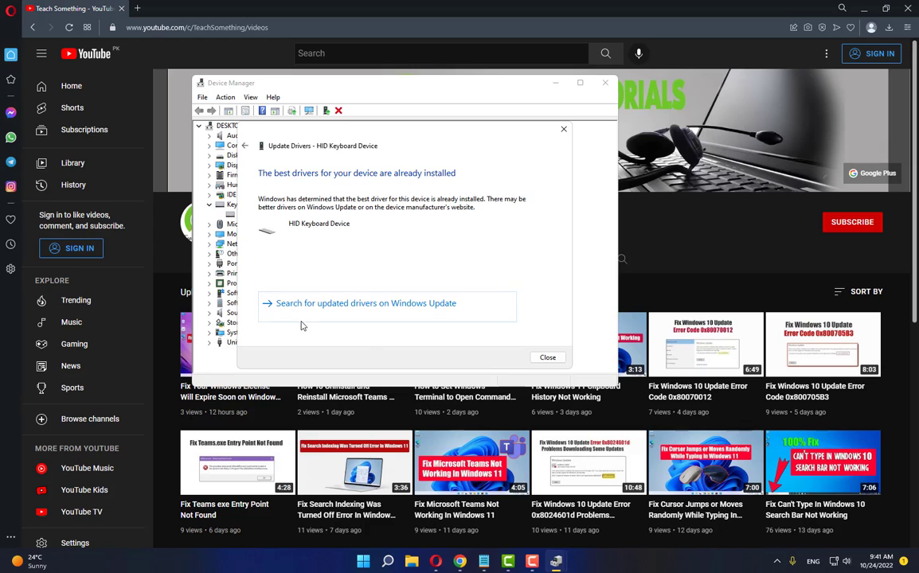
left_click(396, 310)
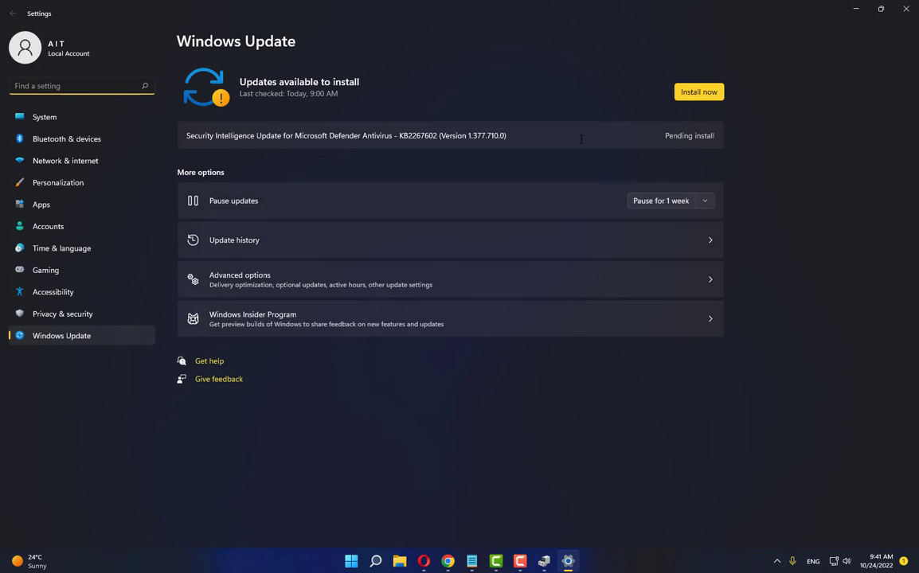
Install the pending Microsoft Defender Antivirus security intelligence update, check for further updates, and close Settings
left_click(694, 93)
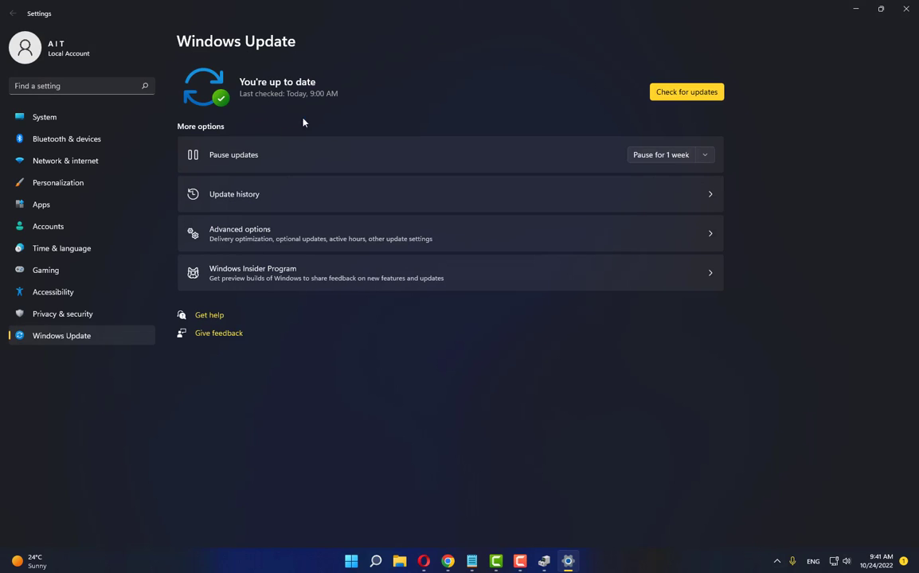
left_click(660, 92)
left_click(906, 8)
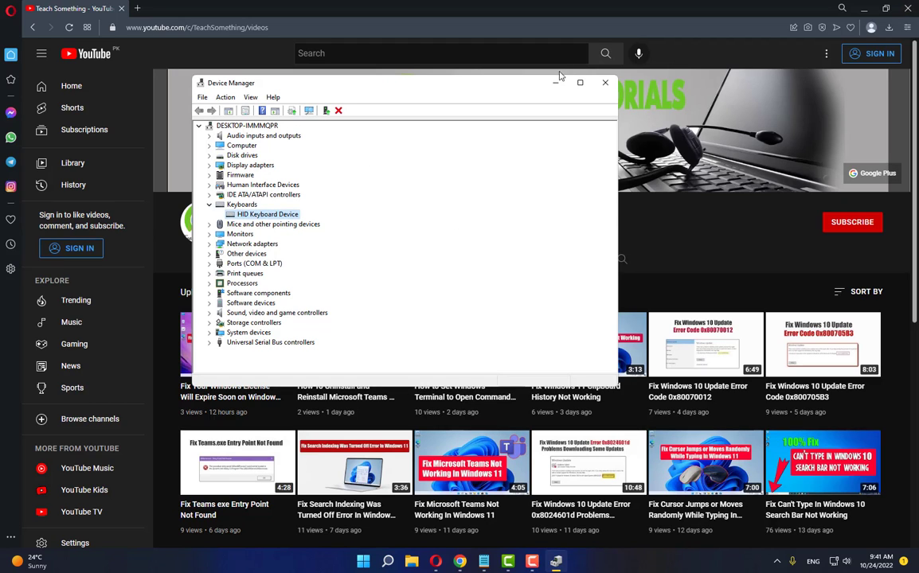
Close Device Manager, search Windows for Device Manager, and reopen it
left_click(604, 82)
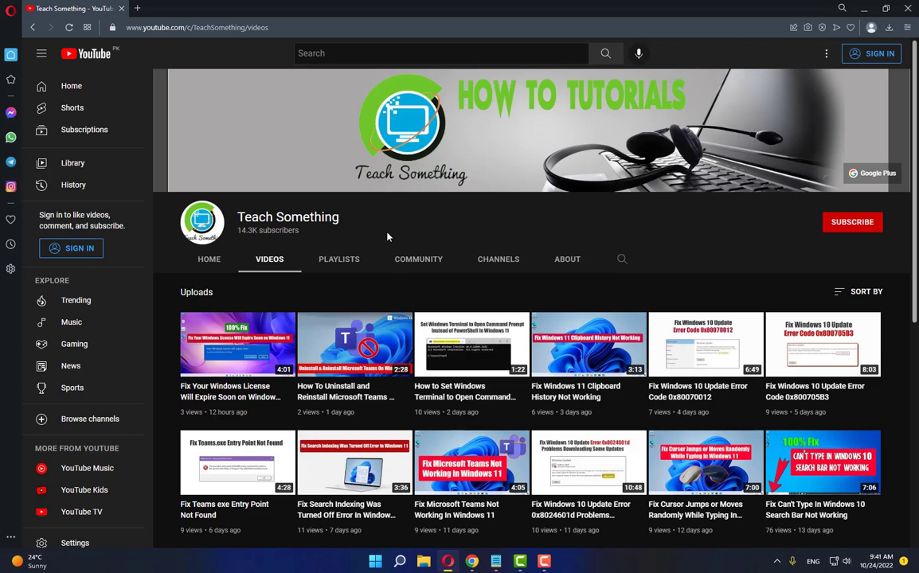
left_click(401, 561)
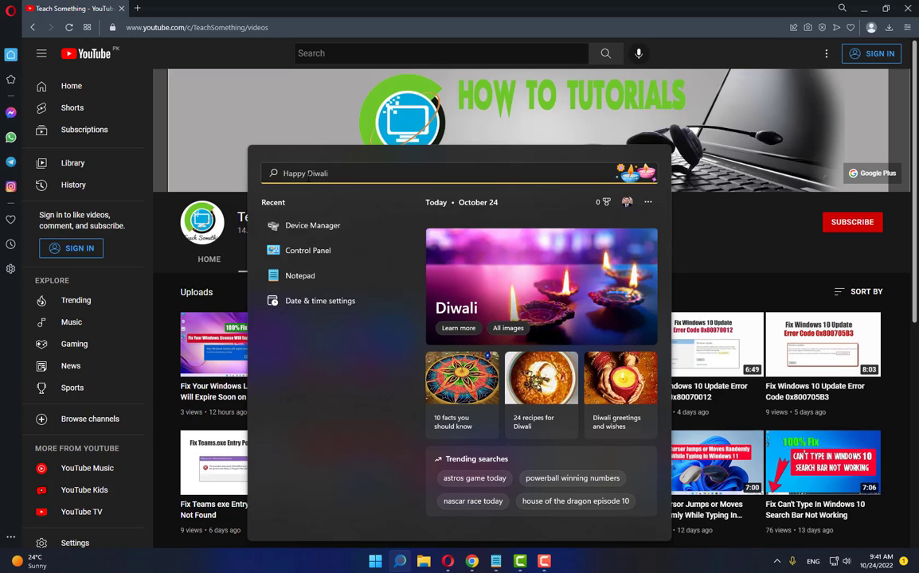
type("Device")
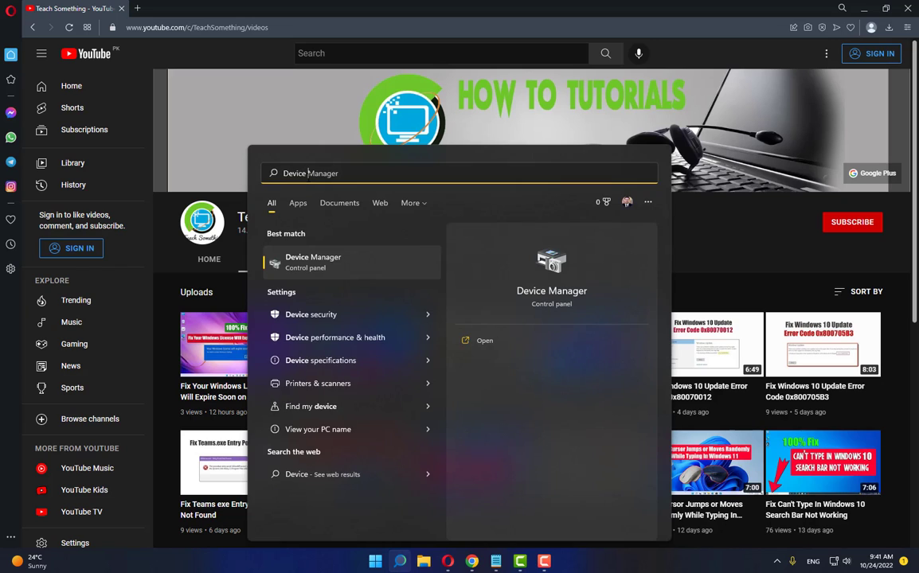
type(" Manager")
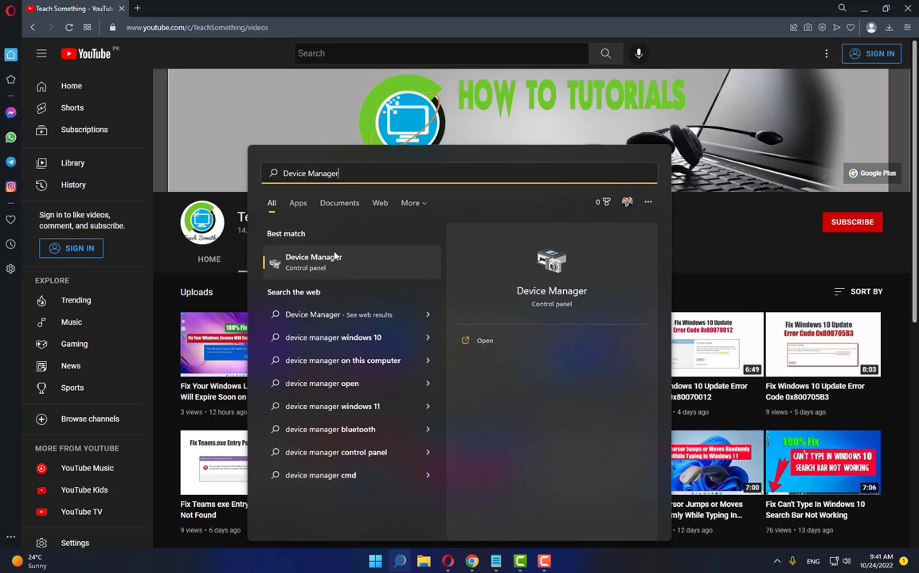
left_click(336, 257)
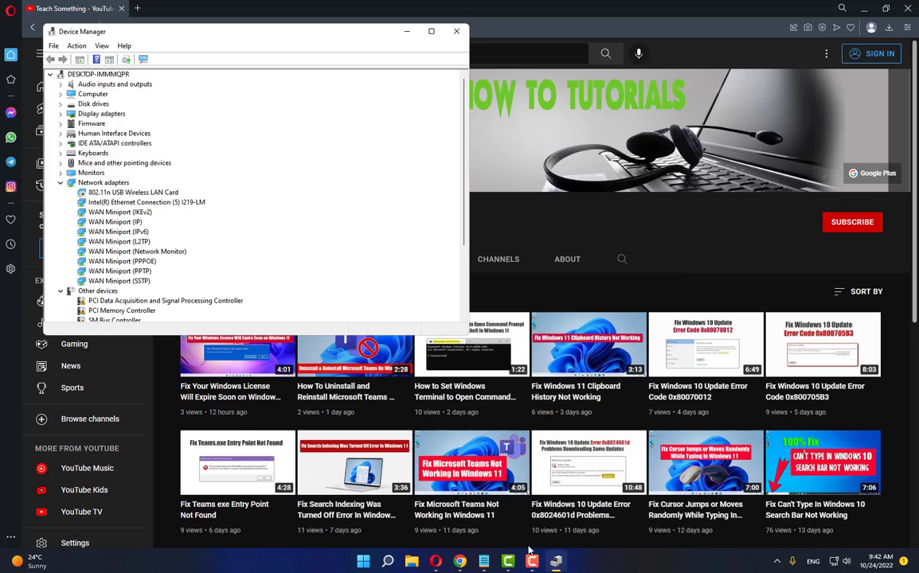
Collapse the Network adapters category, expand Keyboards, and select the HID Keyboard Device
left_click(61, 183)
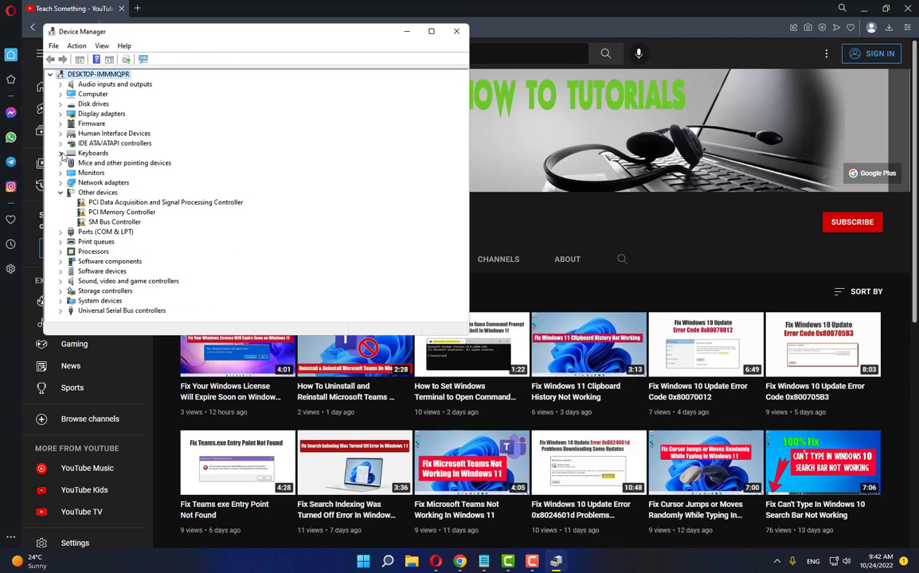
left_click(60, 152)
left_click(111, 163)
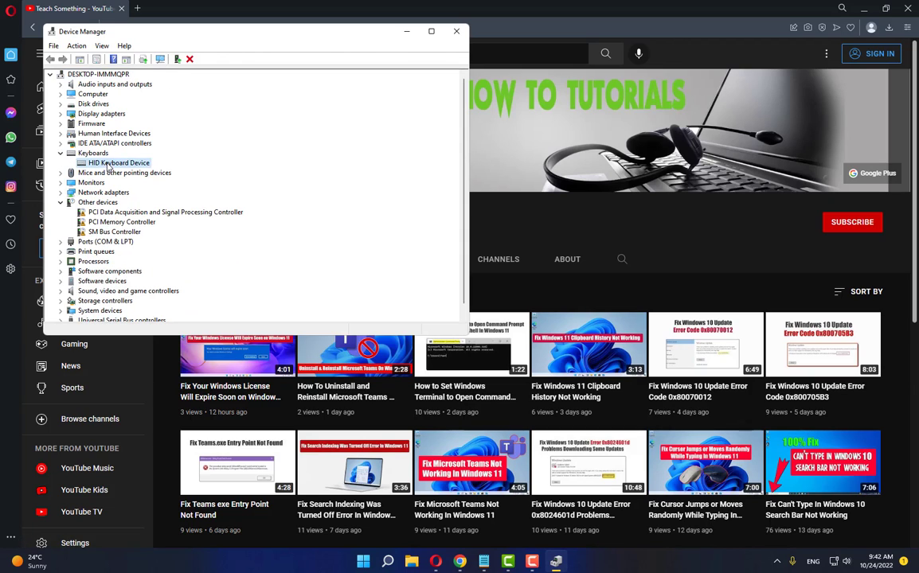
Update the HID Keyboard Device by manually installing the HID Keyboard Device driver from the computer's list of available drivers, and close Device Manager
right_click(118, 162)
left_click(134, 168)
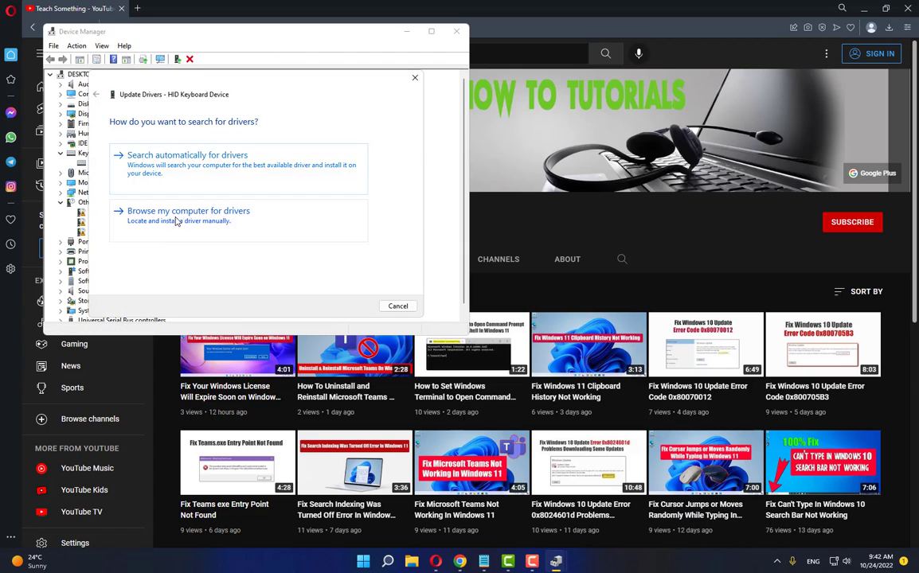
left_click(228, 219)
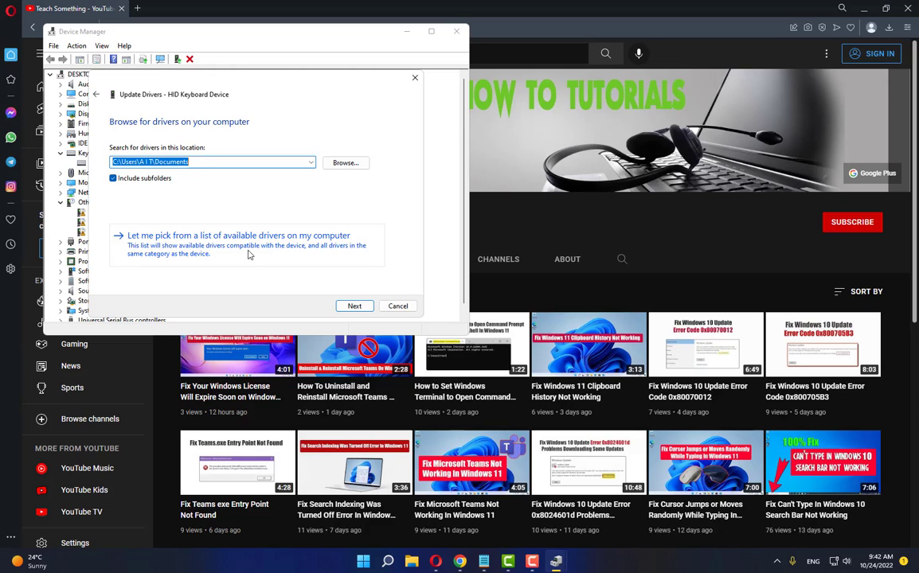
left_click(312, 248)
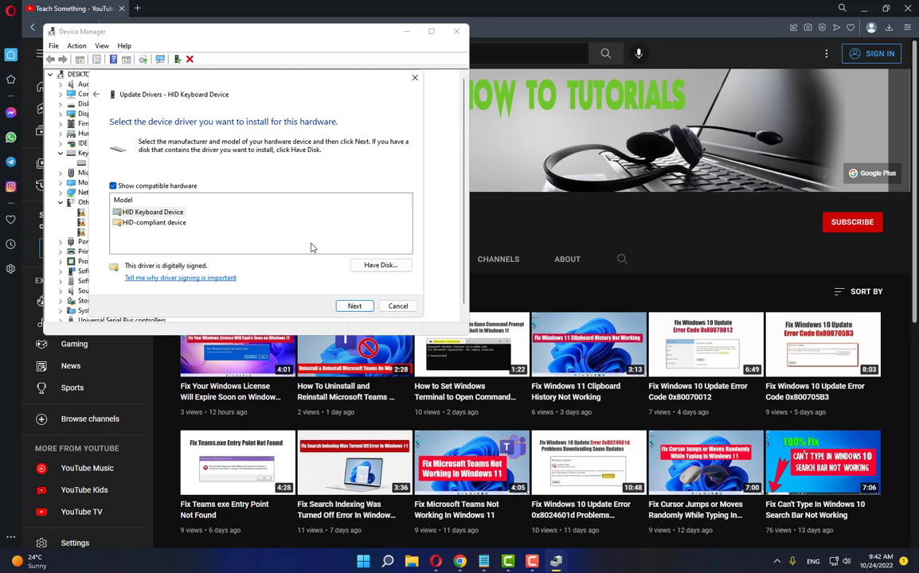
left_click(160, 213)
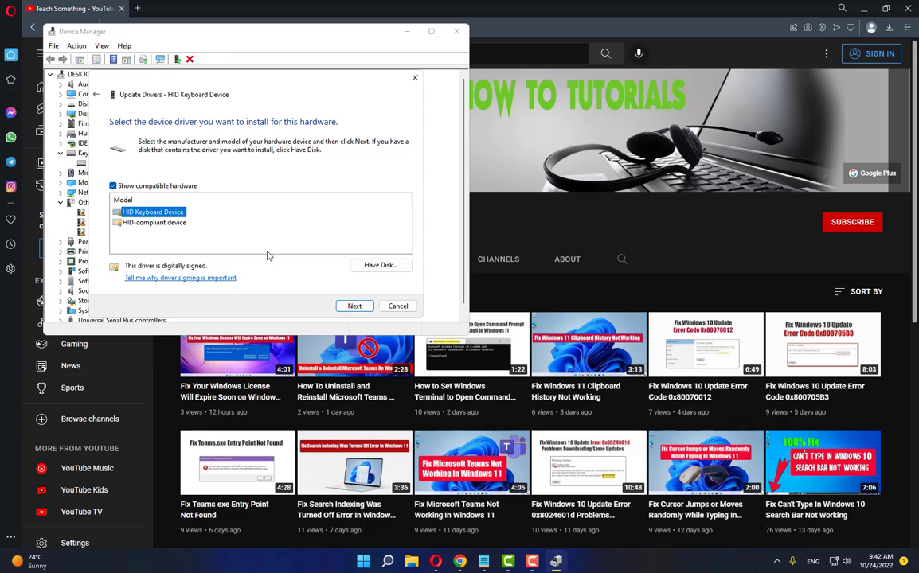
left_click(356, 306)
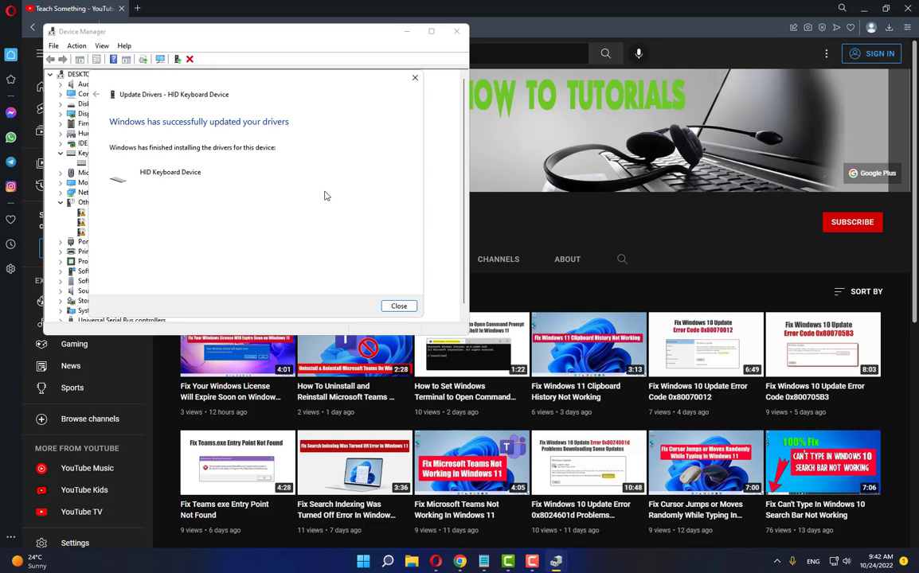
left_click(398, 307)
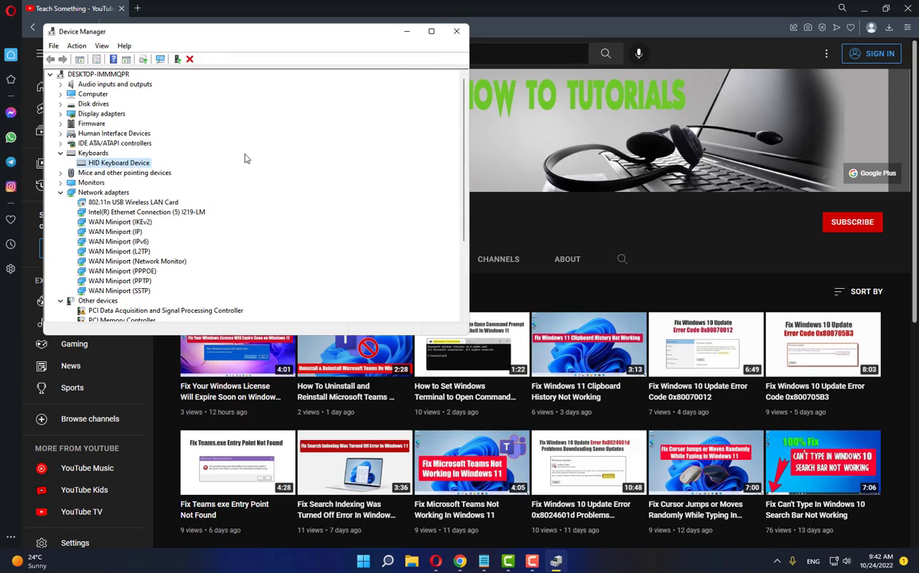
left_click(456, 31)
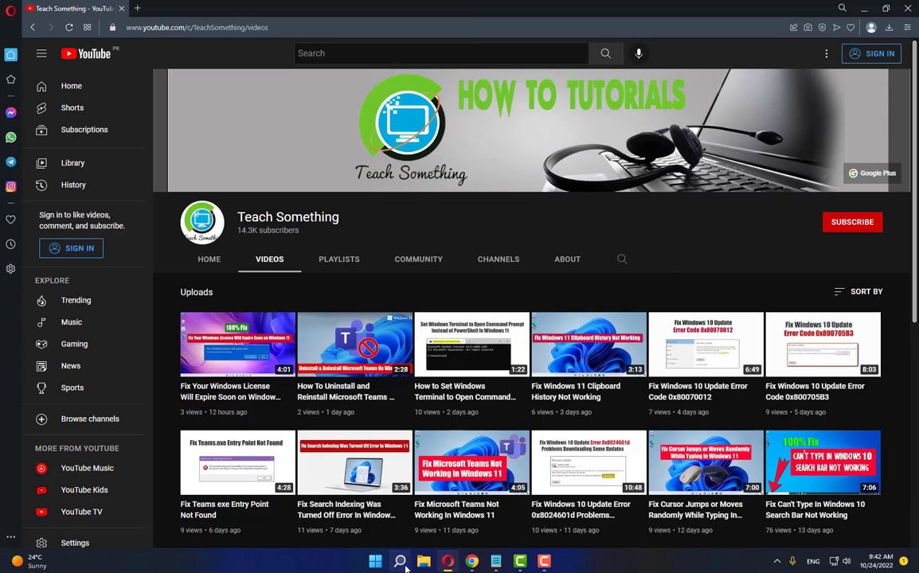
Search Windows for Device Manager and open it again
key("super+s")
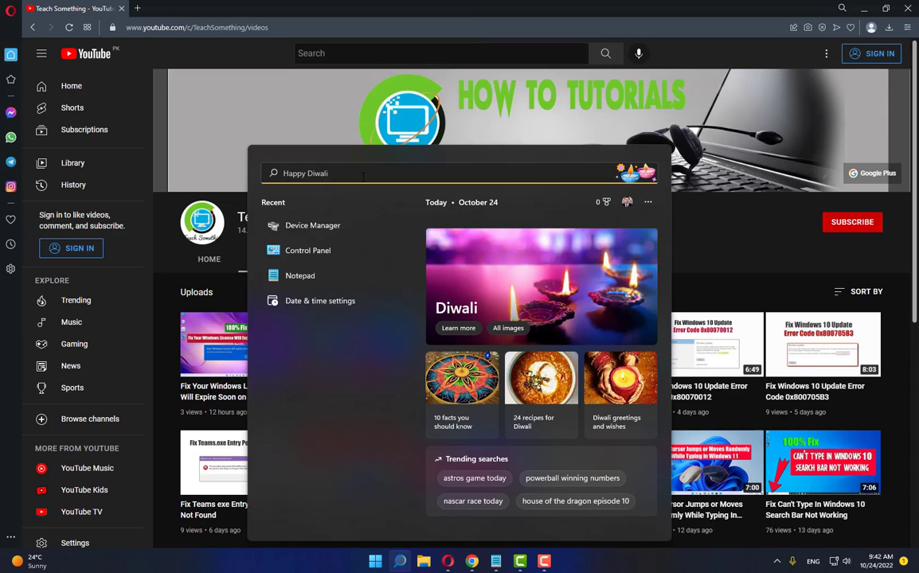
type("Device M")
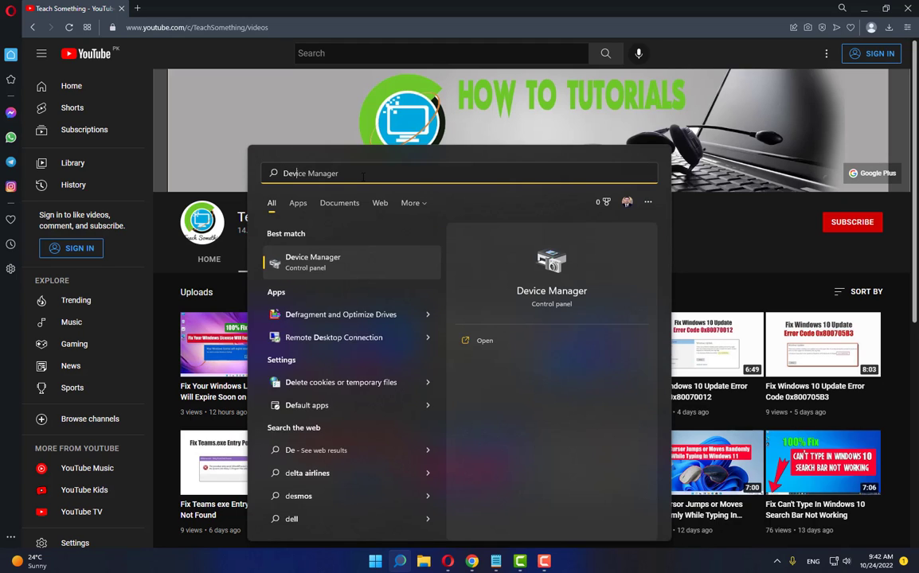
type("anager")
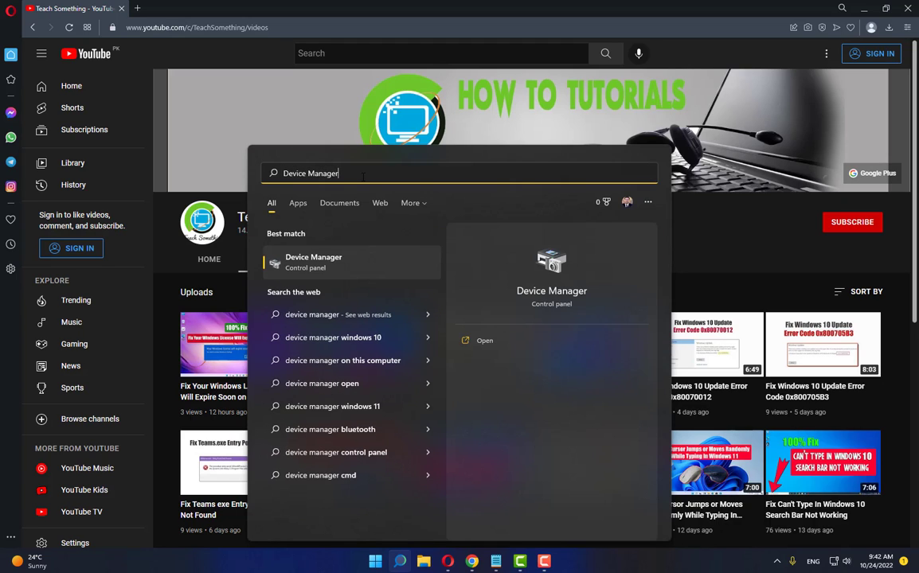
left_click(296, 258)
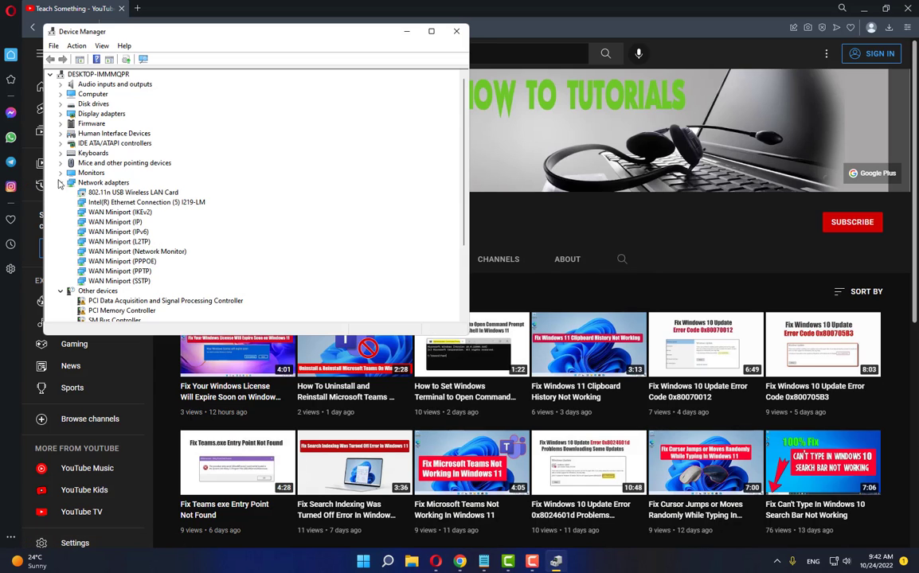
Collapse Network adapters, expand Keyboards, show the available actions for the HID Keyboard Device, and close Device Manager
left_click(60, 178)
left_click(57, 156)
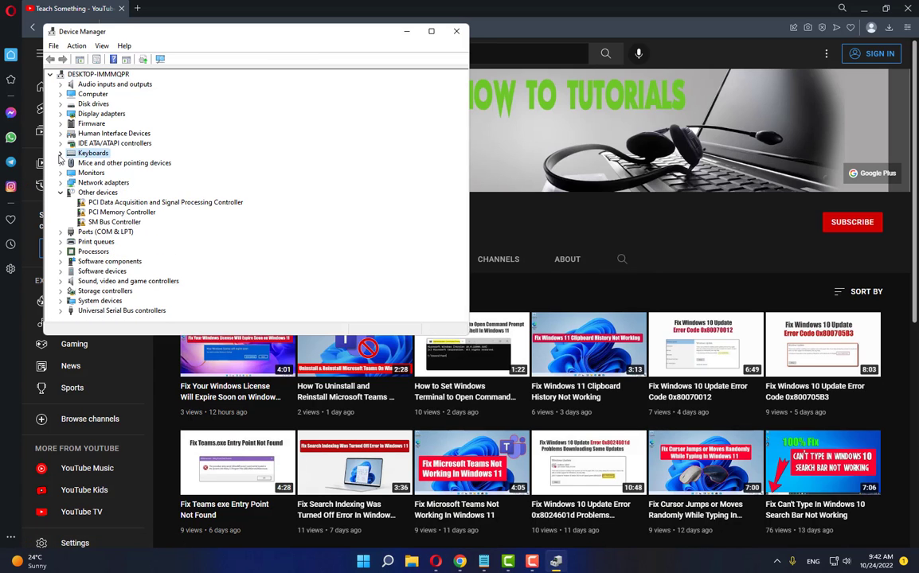
left_click(60, 154)
left_click(128, 162)
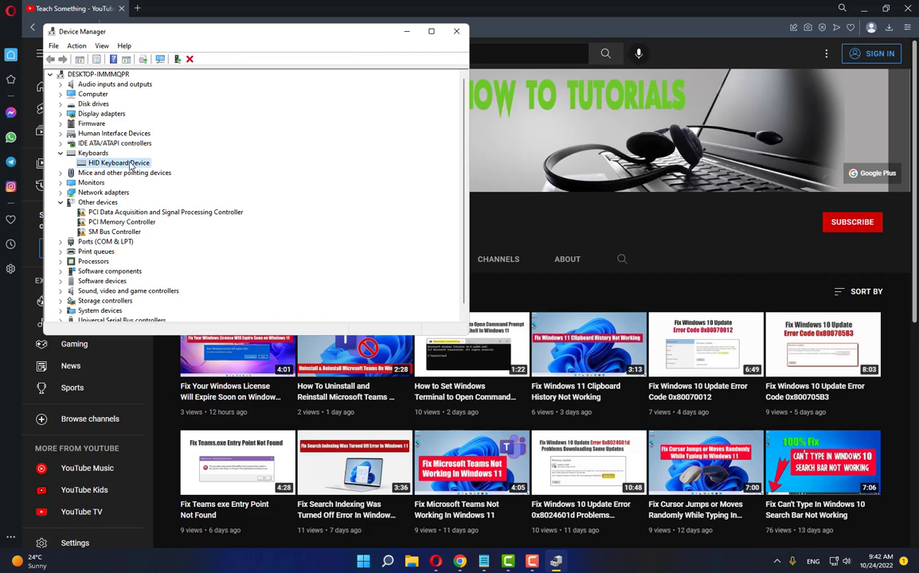
right_click(130, 166)
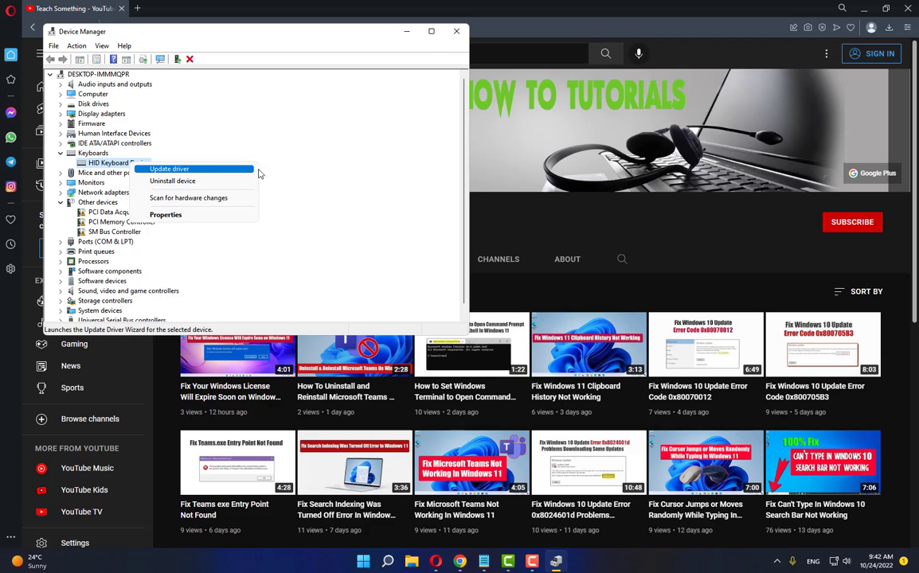
left_click(456, 31)
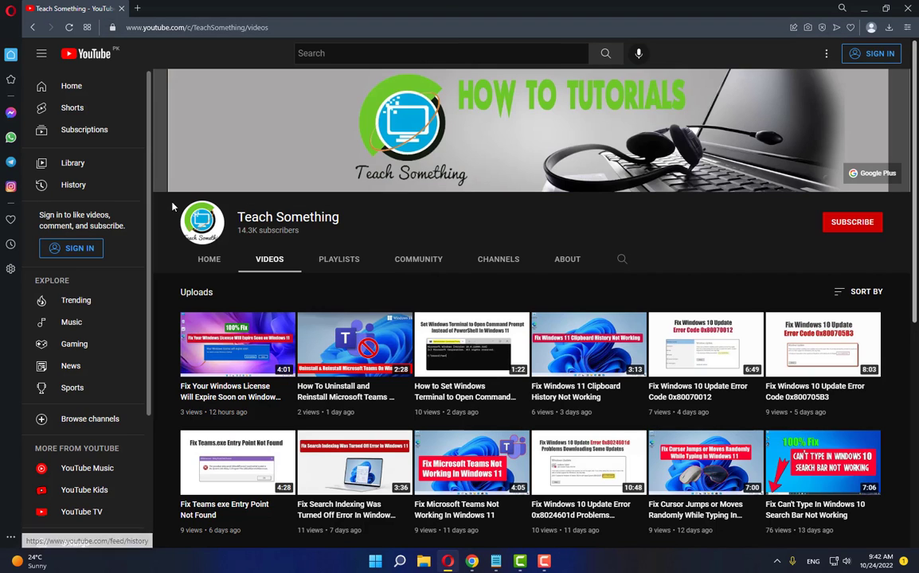